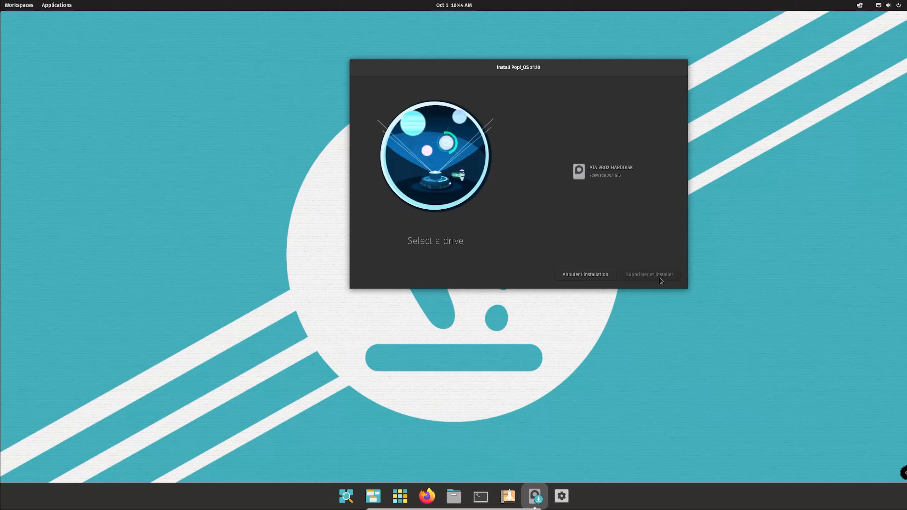
Erase the ATA VBOX HARDDISK drive and install Pop!_OS on it without drive encryption.
{"action": "left_click", "coordinate": [603, 177]}
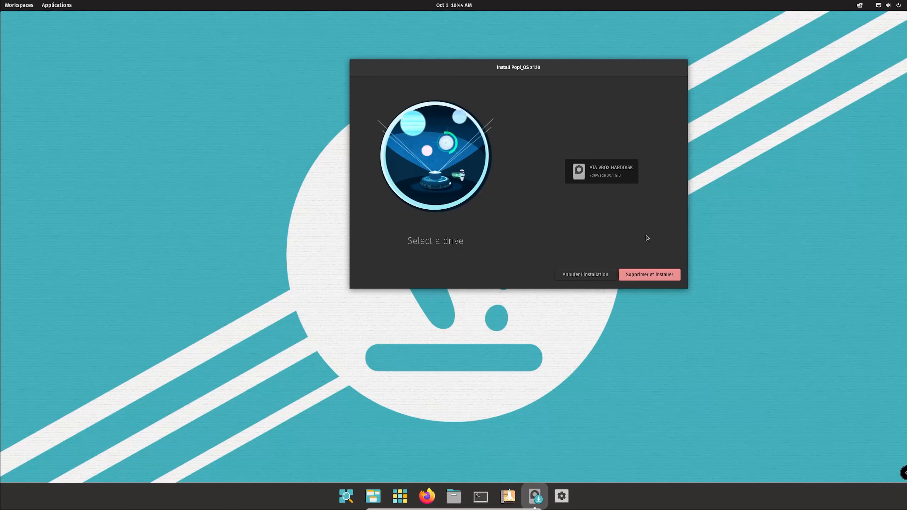
{"action": "left_click", "coordinate": [650, 275]}
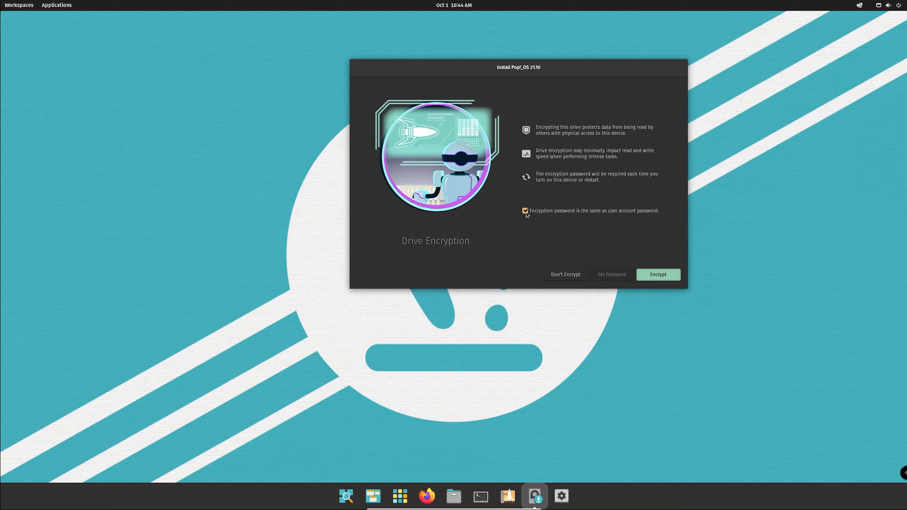
{"action": "left_click", "coordinate": [526, 211]}
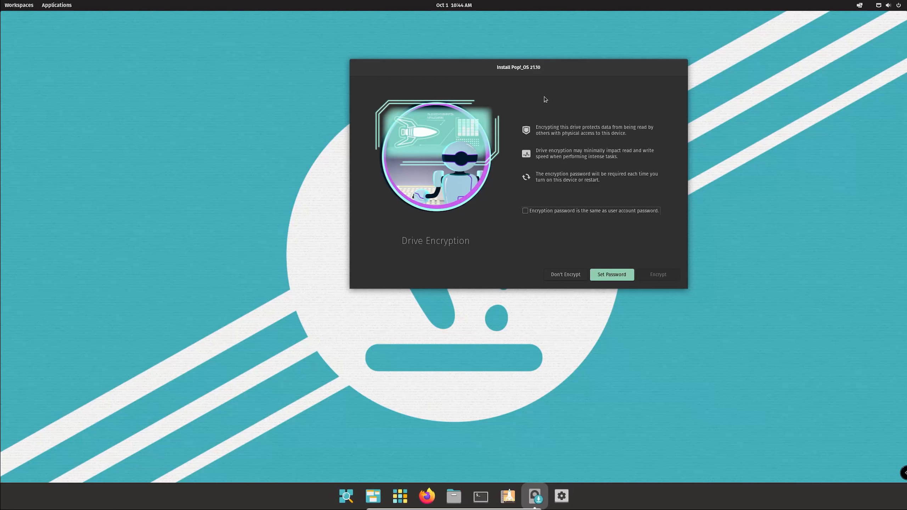
{"action": "left_click_drag", "start_coordinate": [513, 69], "coordinate": [452, 151]}
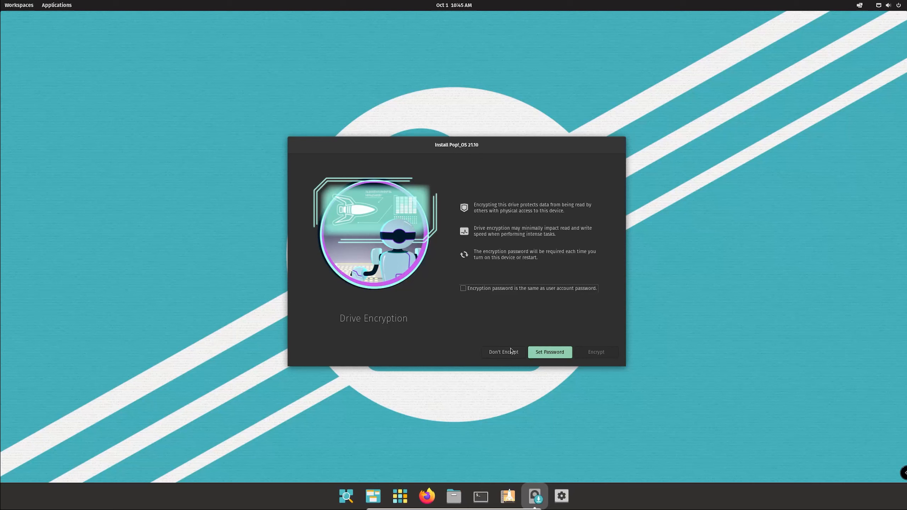
{"action": "left_click", "coordinate": [463, 289]}
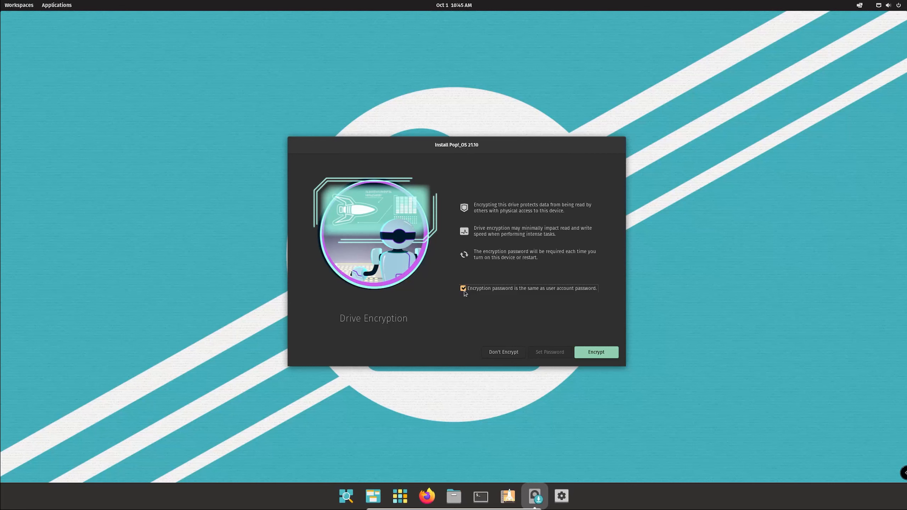
{"action": "left_click", "coordinate": [464, 289]}
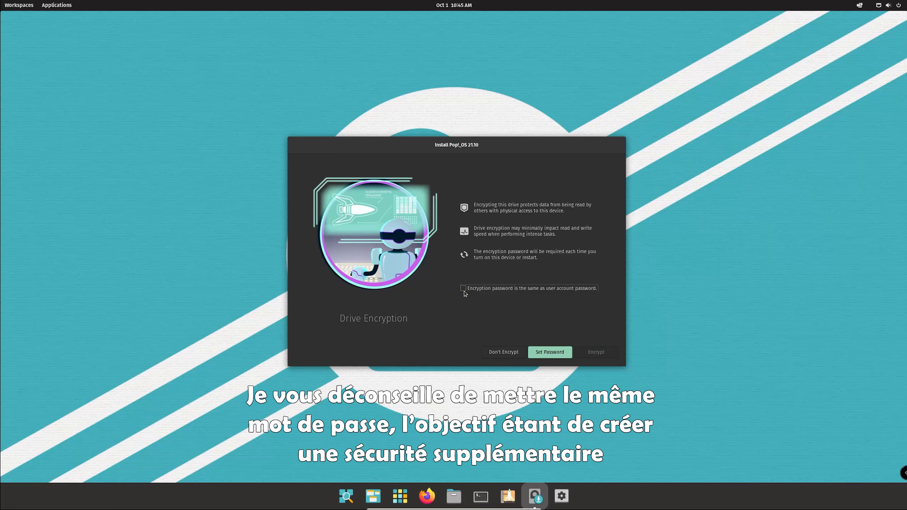
{"action": "left_click", "coordinate": [504, 352]}
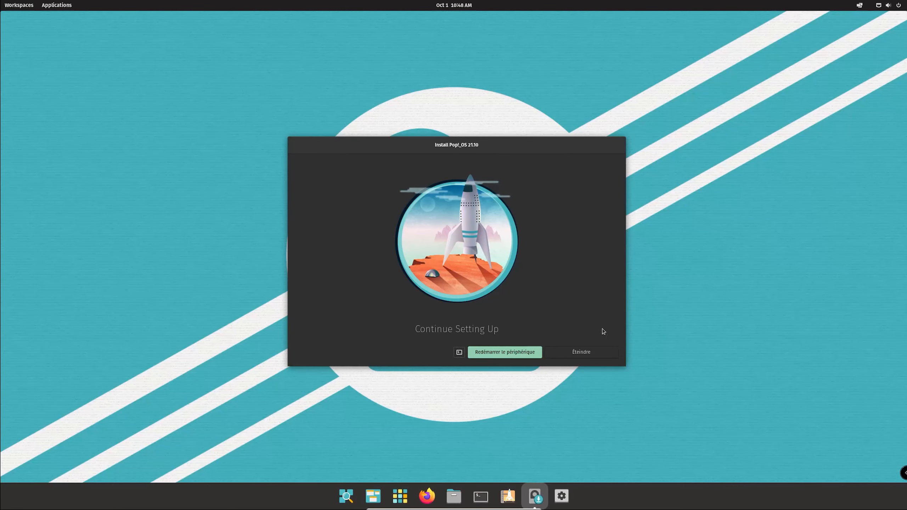
Restart the device after the installation and log in to the user account with its password.
{"action": "left_click", "coordinate": [517, 350]}
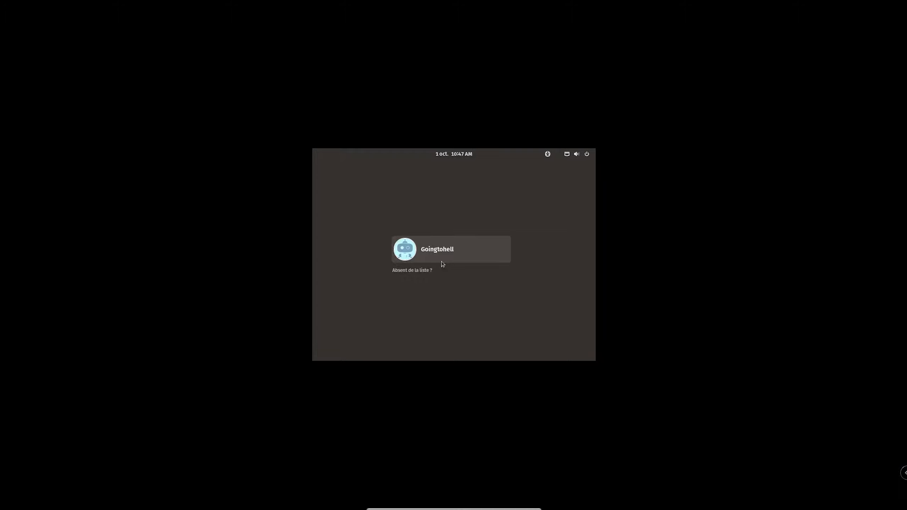
{"action": "left_click", "coordinate": [443, 250]}
{"action": "type", "text": "•••••••••"}
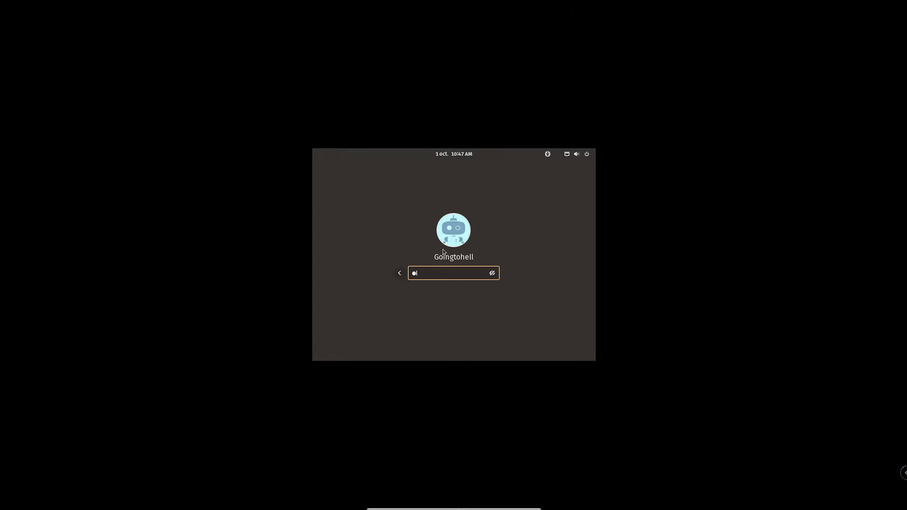
{"action": "type", "text": "•"}
{"action": "key", "text": "Return"}
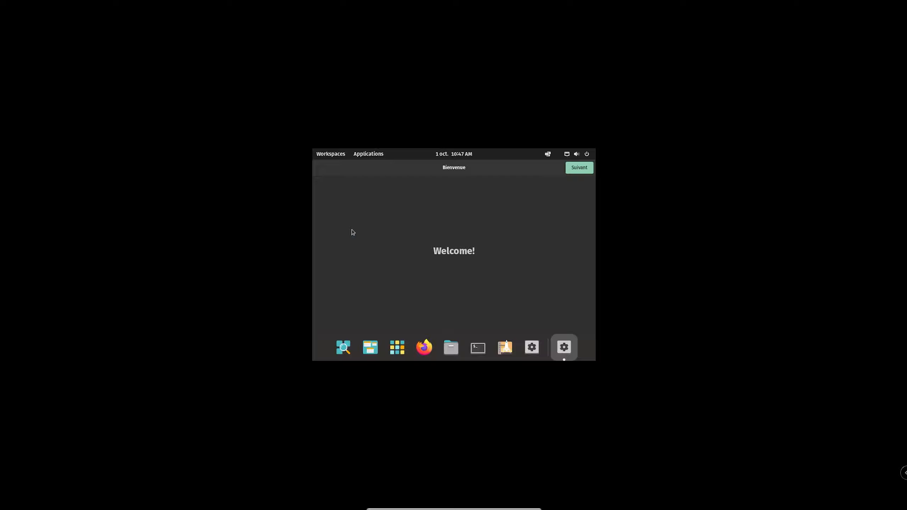
Set the display resolution to 2560 × 1440 (16:9) in the system settings and return to the welcome setup.
{"action": "left_click", "coordinate": [536, 348]}
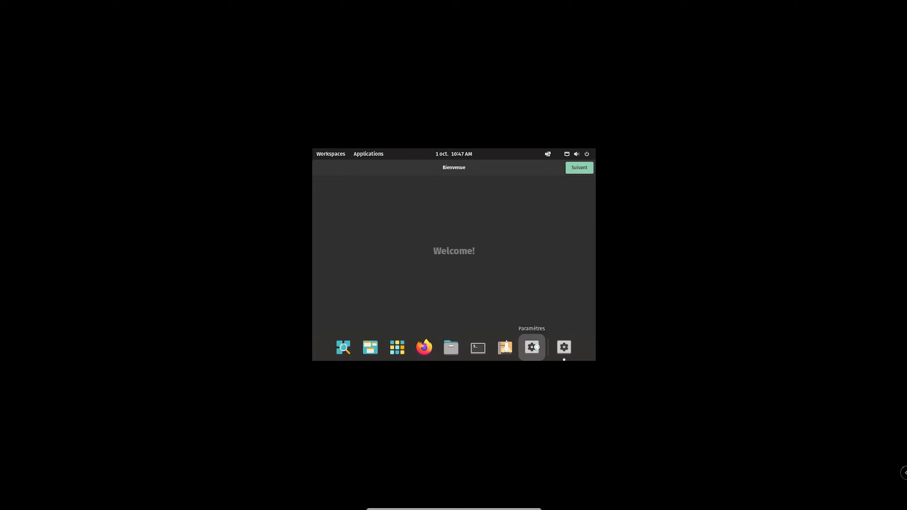
{"action": "scroll", "coordinate": [348, 246], "scroll_direction": "down", "scroll_amount": 5}
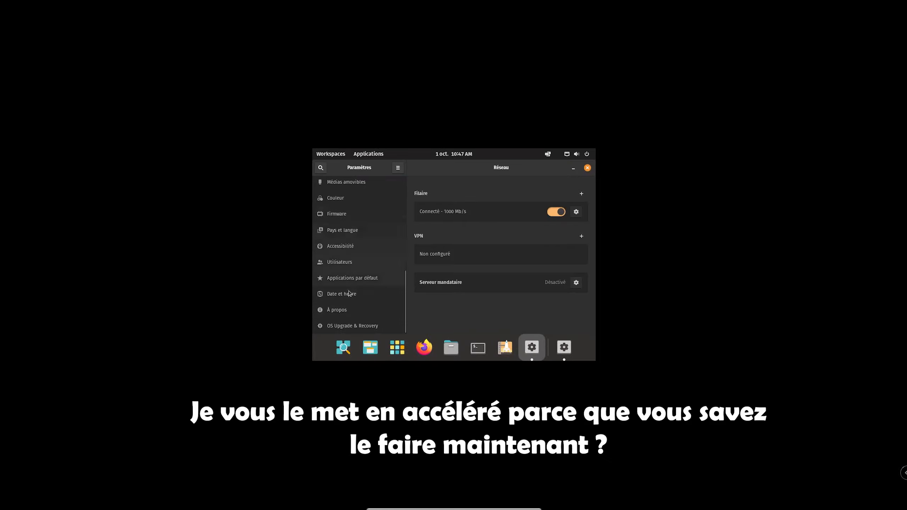
{"action": "left_click", "coordinate": [345, 196]}
{"action": "left_click", "coordinate": [556, 227]}
{"action": "left_click", "coordinate": [535, 229]}
{"action": "left_click", "coordinate": [579, 167]}
{"action": "left_click", "coordinate": [564, 497]}
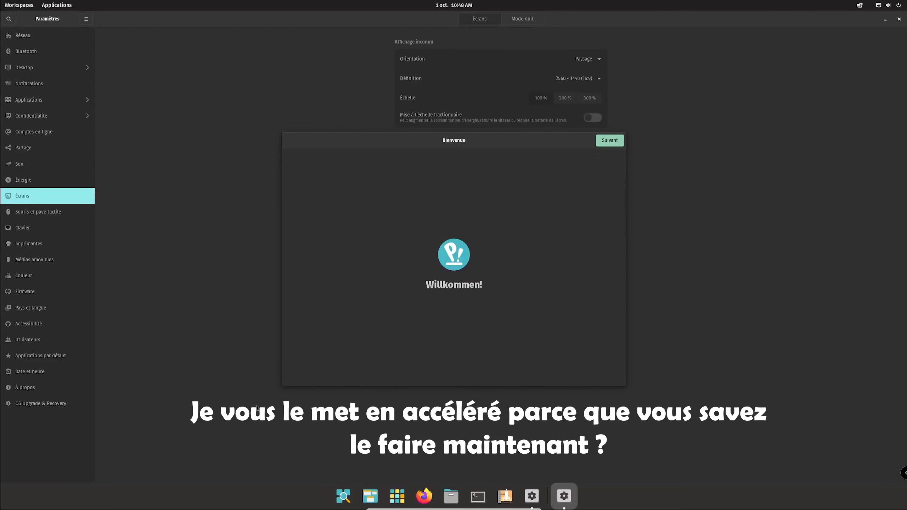
Accept the Français keyboard layout and, after trying the other dock layouts, choose the dock that extends to the edges.
{"action": "left_click", "coordinate": [615, 144]}
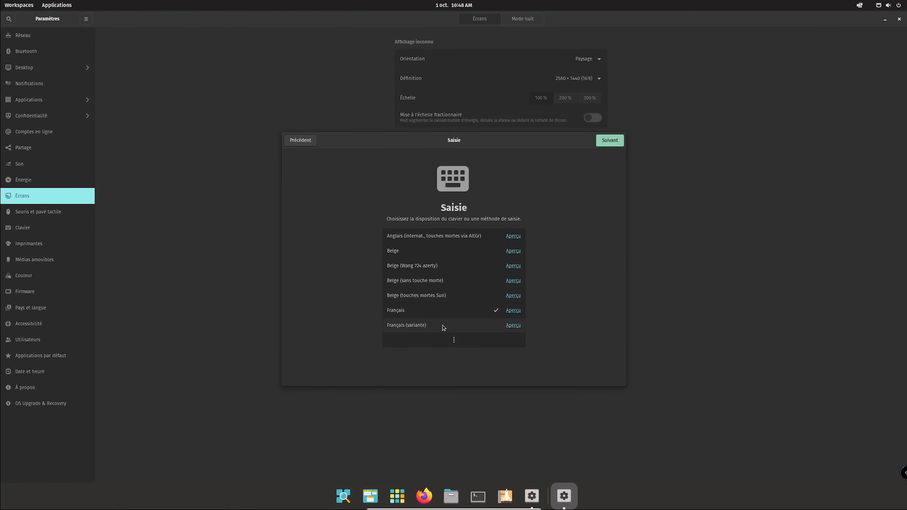
{"action": "left_click", "coordinate": [608, 146]}
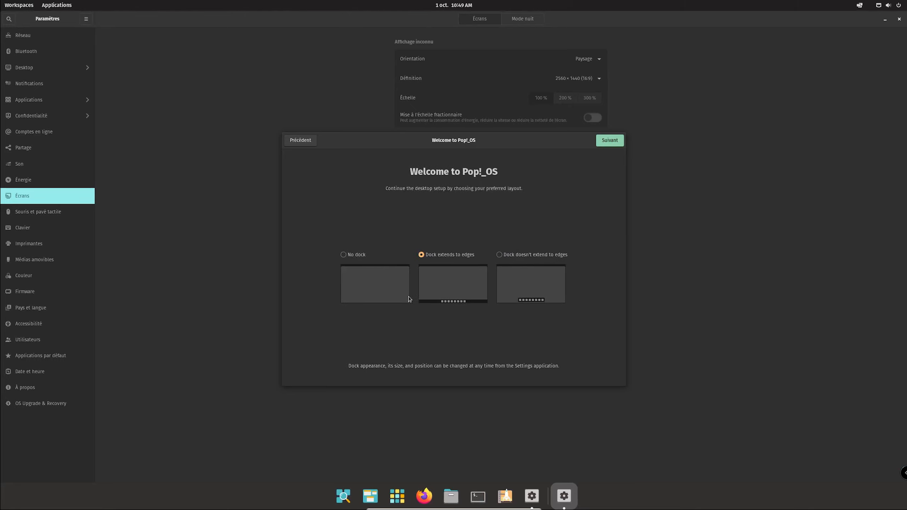
{"action": "left_click", "coordinate": [500, 258]}
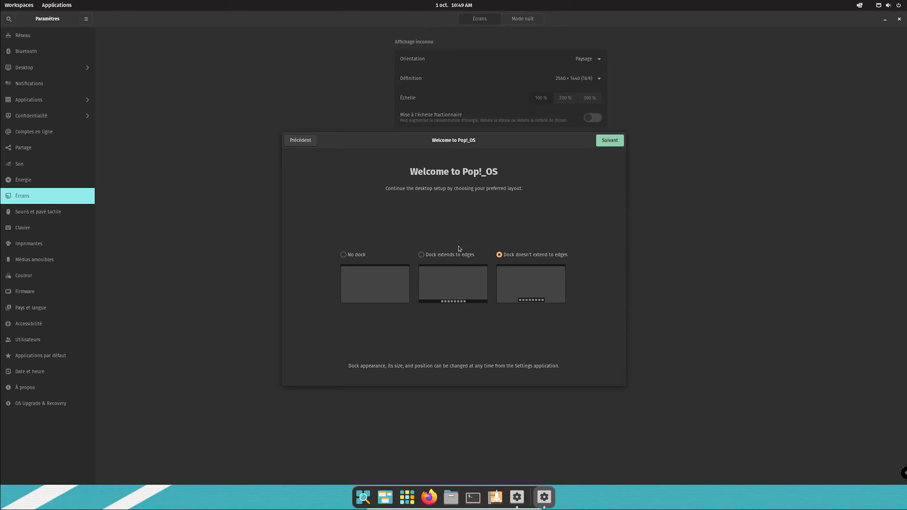
{"action": "left_click", "coordinate": [422, 255]}
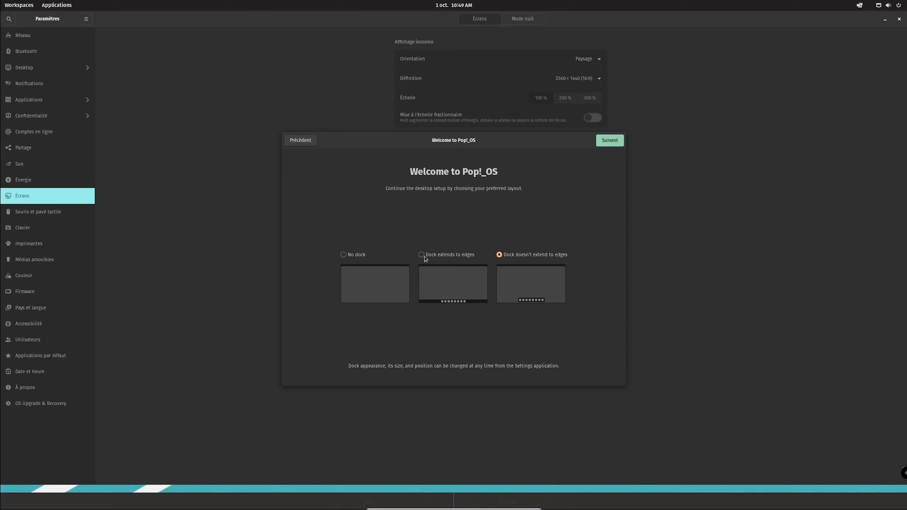
{"action": "left_click", "coordinate": [498, 256]}
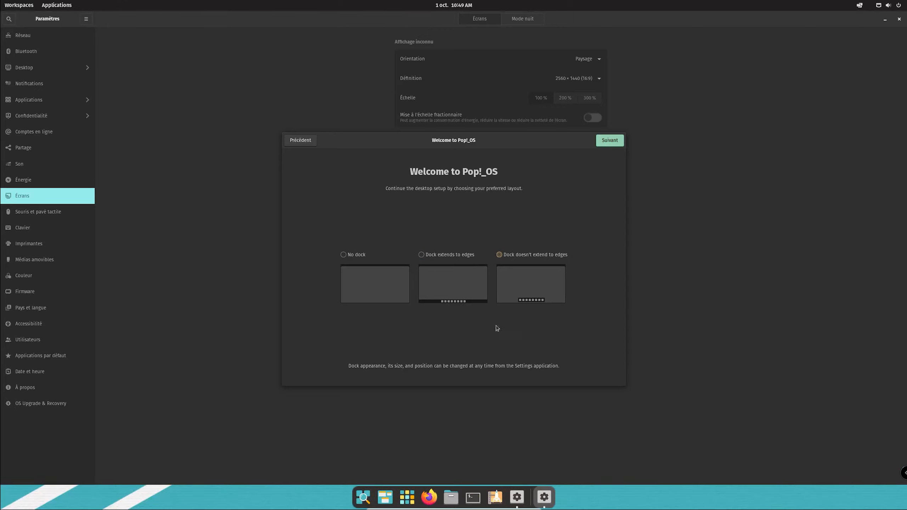
{"action": "left_click", "coordinate": [344, 255]}
{"action": "left_click", "coordinate": [420, 255]}
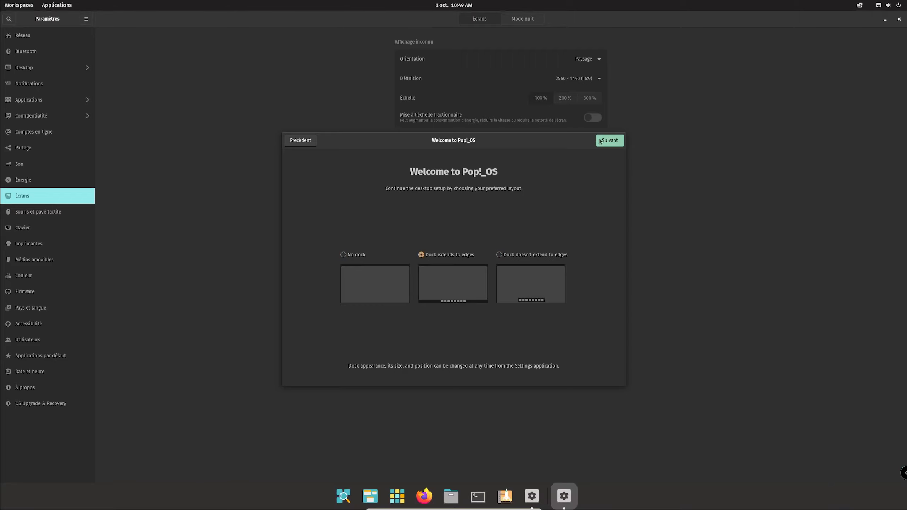
{"action": "left_click", "coordinate": [600, 142]}
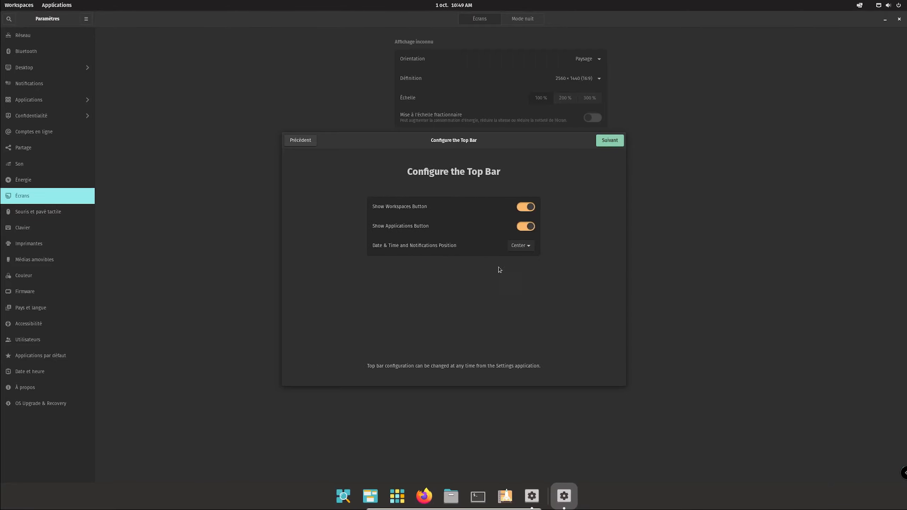
Accept the default top bar and remaining introductory pages, and set the time zone by picking western Europe on the map.
{"action": "left_click", "coordinate": [609, 144]}
{"action": "left_click", "coordinate": [609, 140]}
{"action": "left_click", "coordinate": [609, 140]}
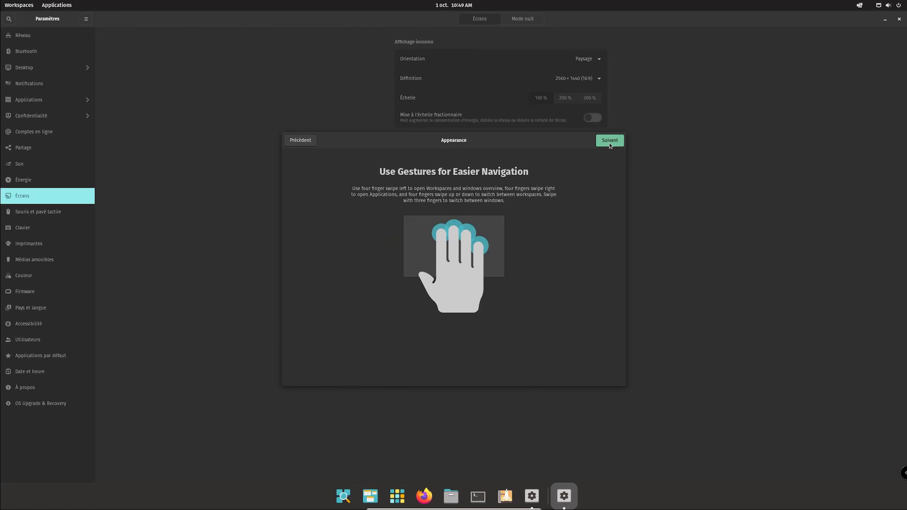
{"action": "left_click", "coordinate": [610, 140]}
{"action": "left_click", "coordinate": [609, 141]}
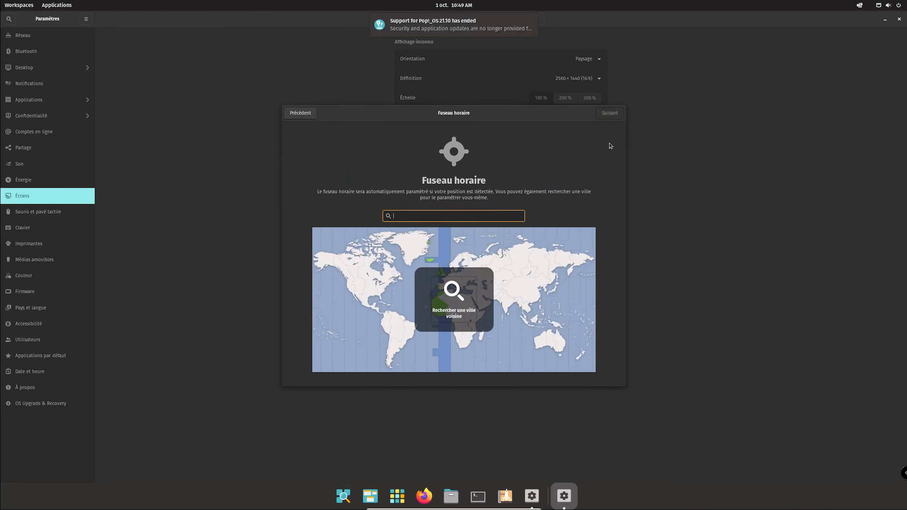
{"action": "left_click", "coordinate": [447, 283]}
{"action": "left_click", "coordinate": [609, 116]}
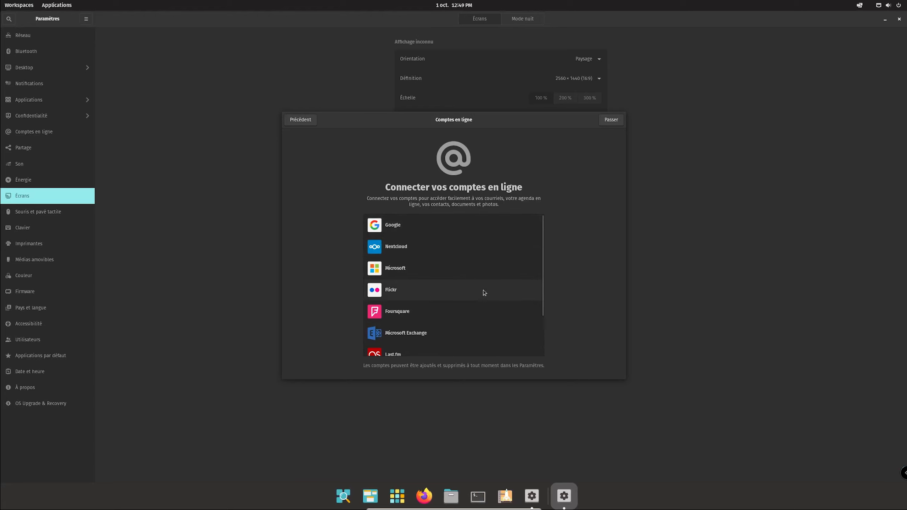
Skip connecting any online accounts and finish the initial setup to start using Pop!_OS.
{"action": "scroll", "coordinate": [483, 292], "scroll_direction": "down", "scroll_amount": 3}
{"action": "scroll", "coordinate": [484, 293], "scroll_direction": "up", "scroll_amount": 3}
{"action": "scroll", "coordinate": [483, 293], "scroll_direction": "down", "scroll_amount": 3}
{"action": "scroll", "coordinate": [474, 255], "scroll_direction": "up", "scroll_amount": 3}
{"action": "left_click", "coordinate": [615, 124]}
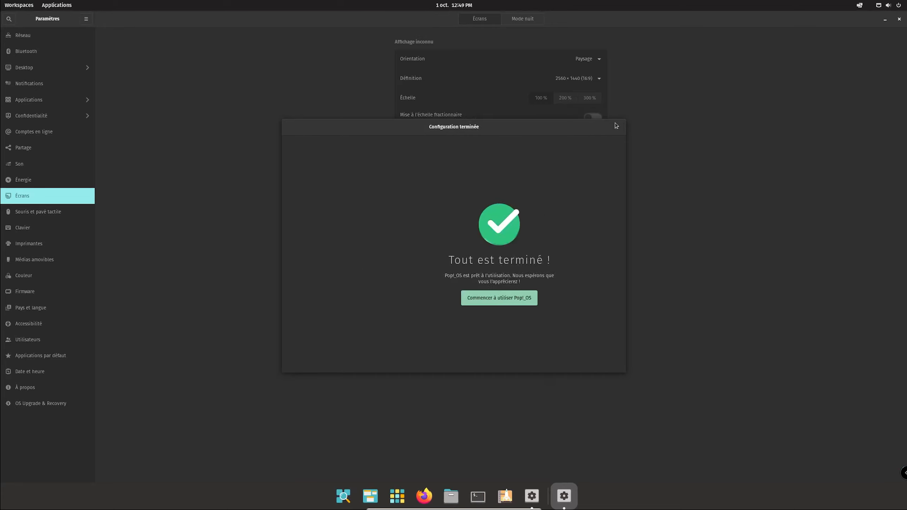
{"action": "left_click", "coordinate": [467, 298]}
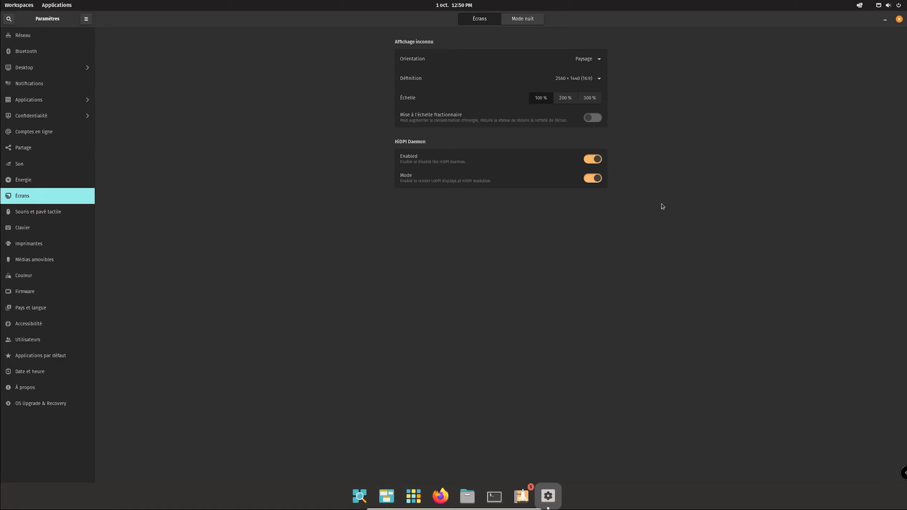
Take the virtual machine out of full-screen mode and close the guest's Settings window.
{"action": "key", "text": "ctrl+f"}
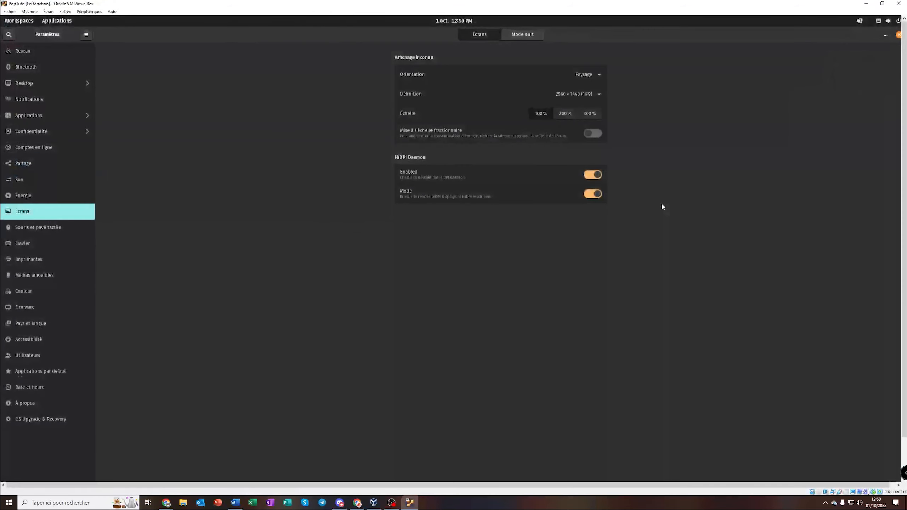
{"action": "left_click_drag", "start_coordinate": [519, 5], "coordinate": [518, 369]}
{"action": "double_click", "coordinate": [518, 369]}
{"action": "left_click", "coordinate": [898, 34]}
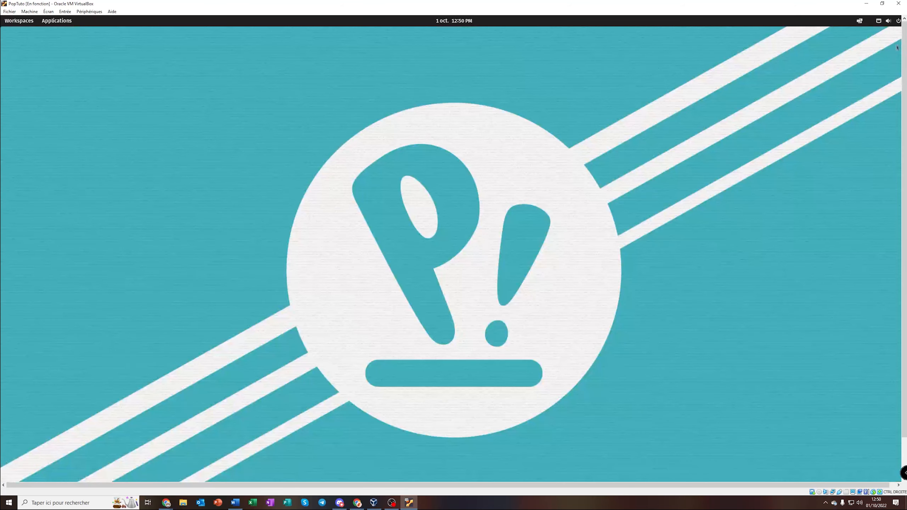
Shut down the Pop!_OS guest and confirm the power-off.
{"action": "left_click", "coordinate": [898, 22]}
{"action": "left_click", "coordinate": [845, 100]}
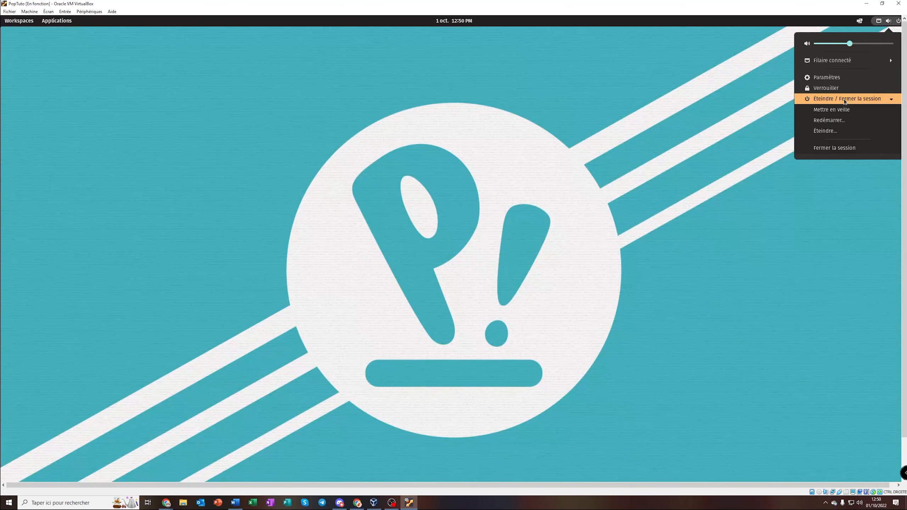
{"action": "left_click", "coordinate": [844, 132]}
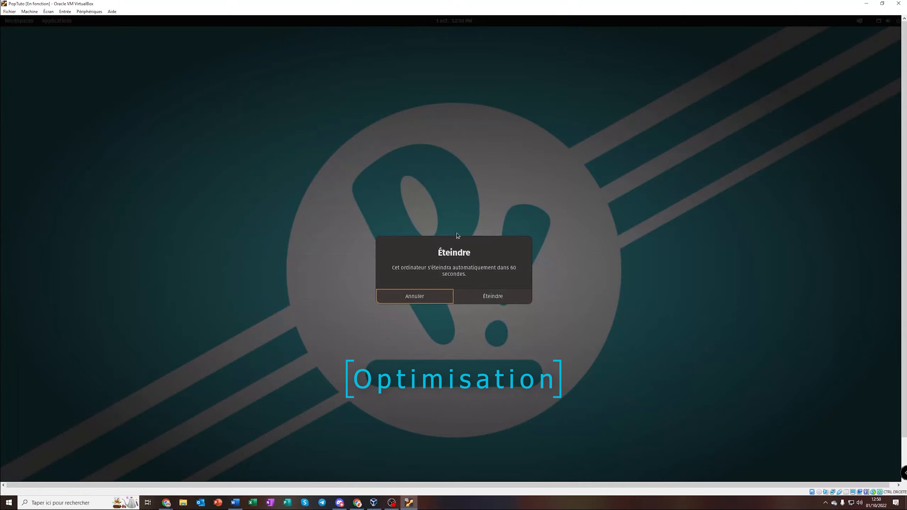
{"action": "left_click", "coordinate": [492, 299]}
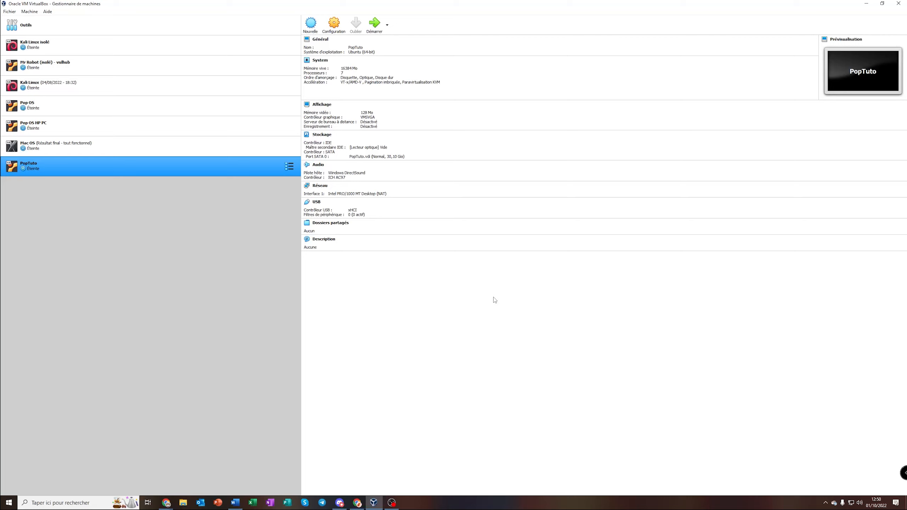
Add an optical drive to PopTuto's IDE controller using VBoxGuestAdditions.iso from the VirtualBox folder in Program Files on drive E:.
{"action": "left_click", "coordinate": [333, 24]}
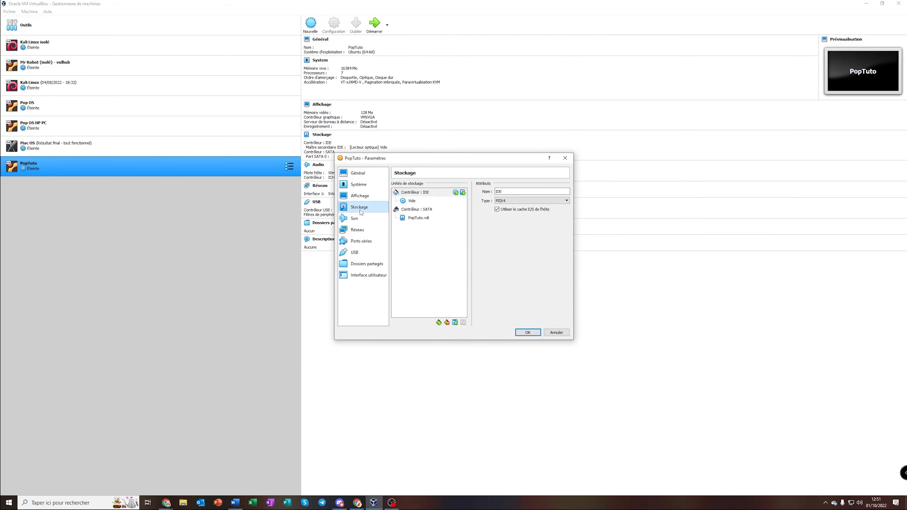
{"action": "left_click", "coordinate": [456, 194]}
{"action": "left_click_drag", "start_coordinate": [357, 165], "coordinate": [393, 181]}
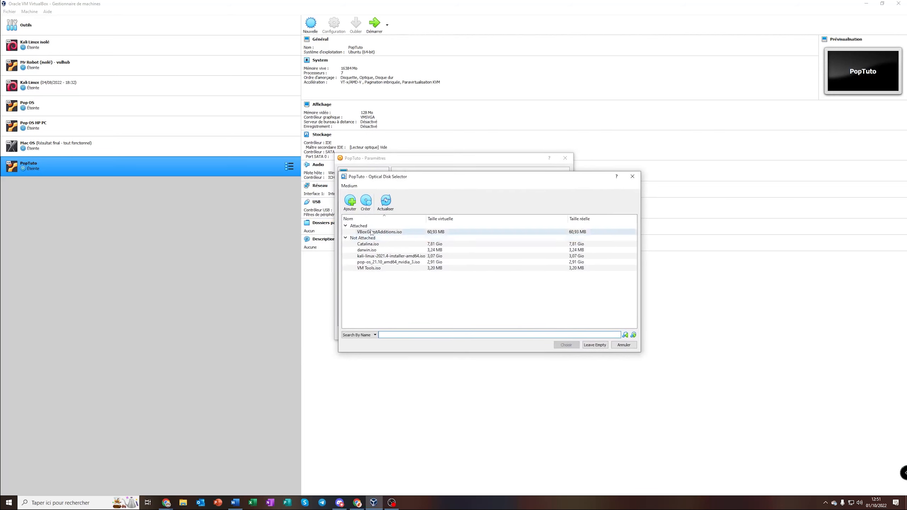
{"action": "left_click", "coordinate": [379, 231]}
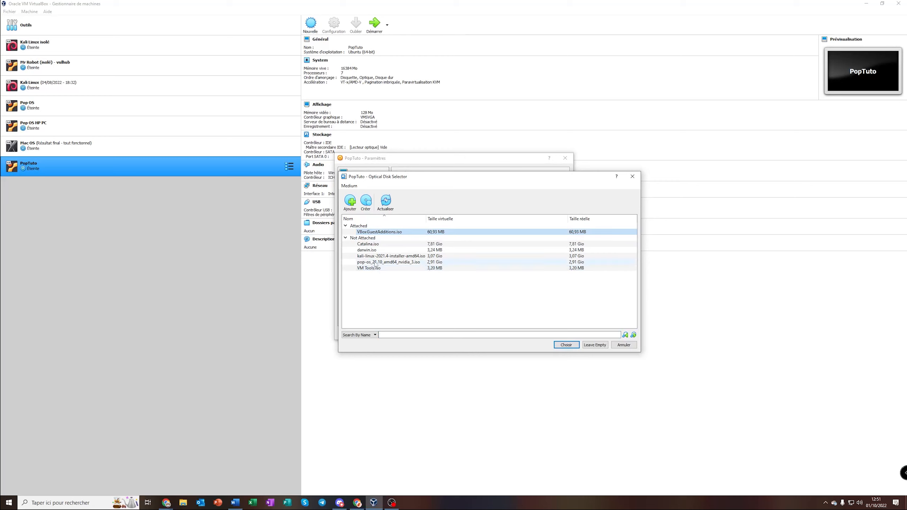
{"action": "left_click", "coordinate": [351, 204]}
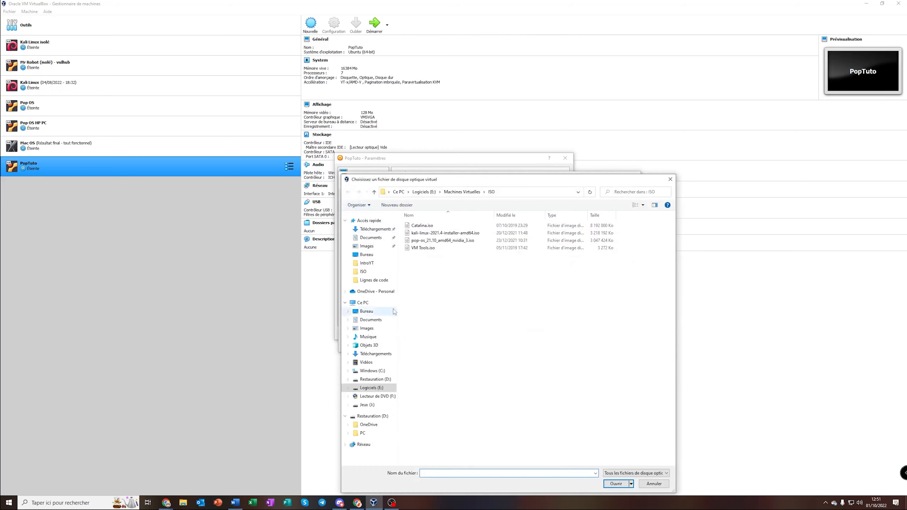
{"action": "left_click", "coordinate": [424, 192]}
{"action": "double_click", "coordinate": [423, 261]}
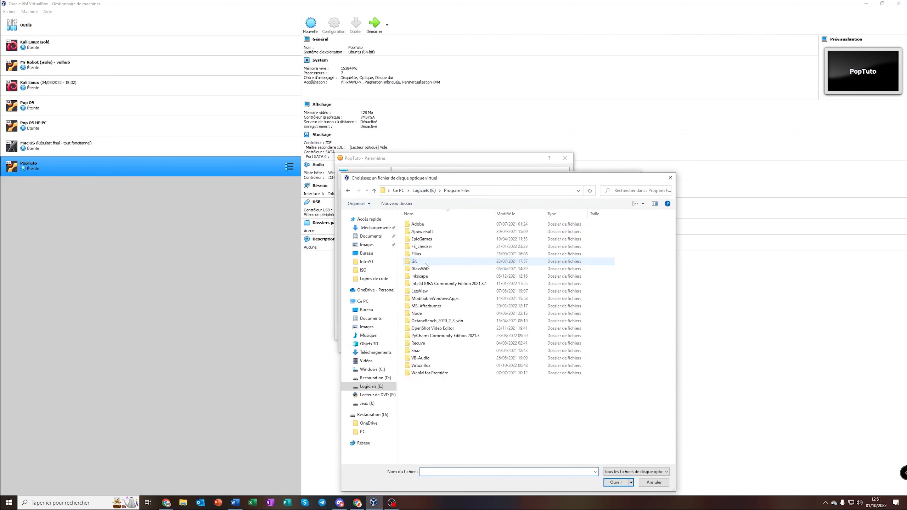
{"action": "double_click", "coordinate": [429, 372]}
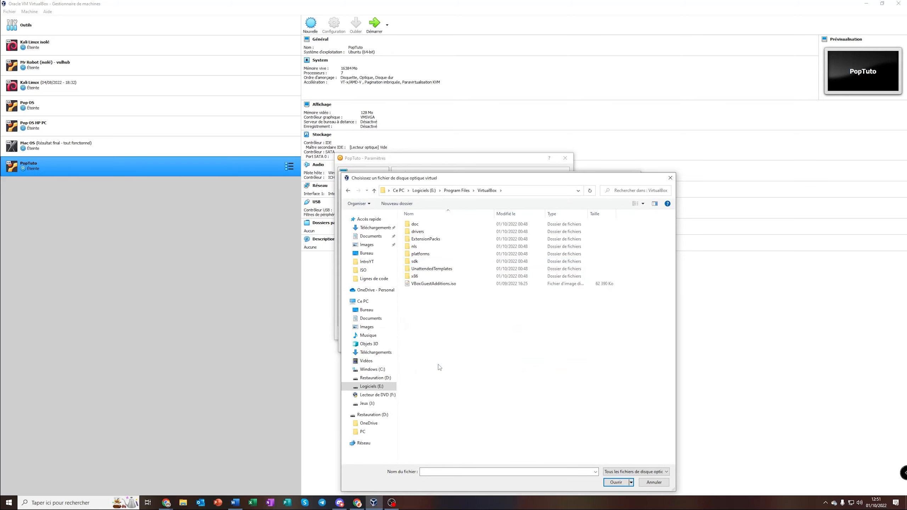
{"action": "left_click", "coordinate": [432, 284]}
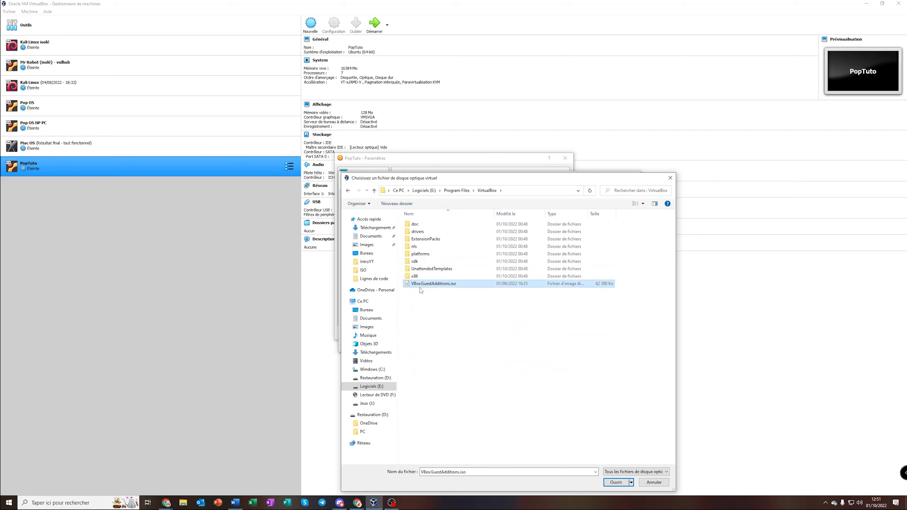
{"action": "left_click", "coordinate": [616, 482]}
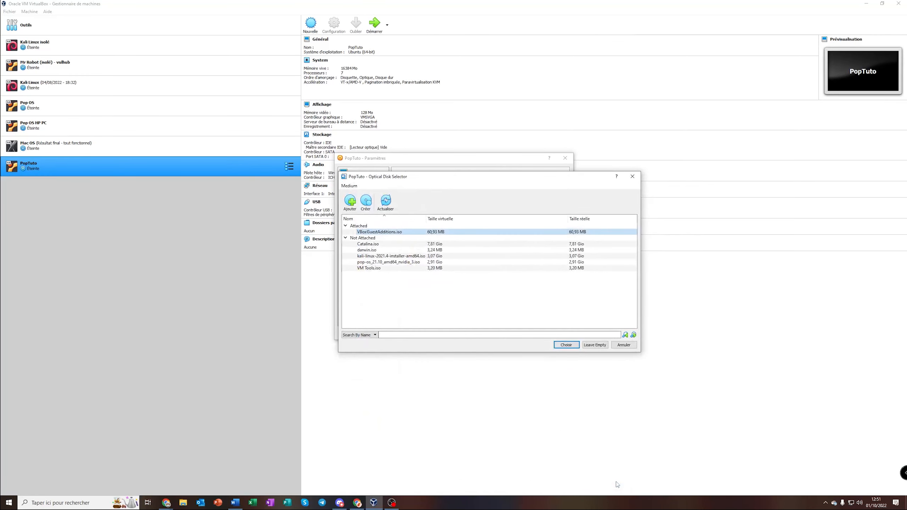
{"action": "left_click", "coordinate": [570, 345]}
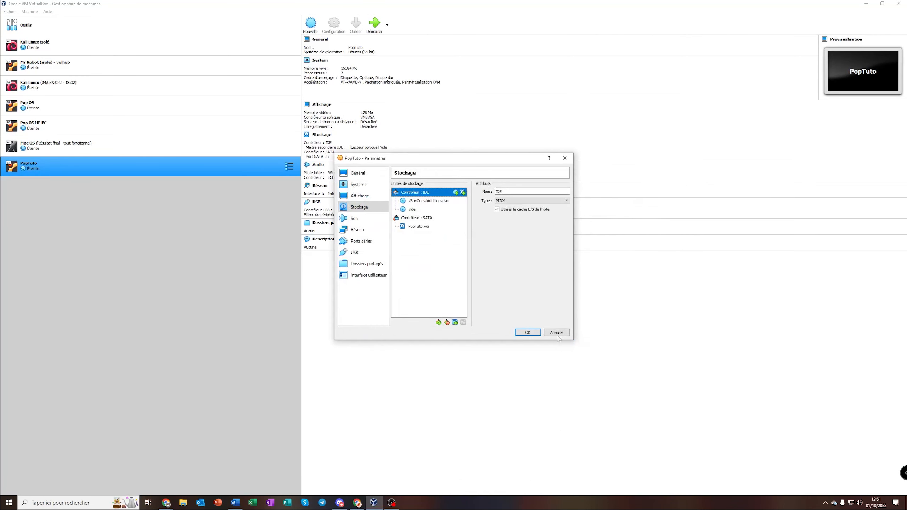
Remove the empty optical drive from the IDE controller and save the machine's settings.
{"action": "left_click", "coordinate": [424, 204]}
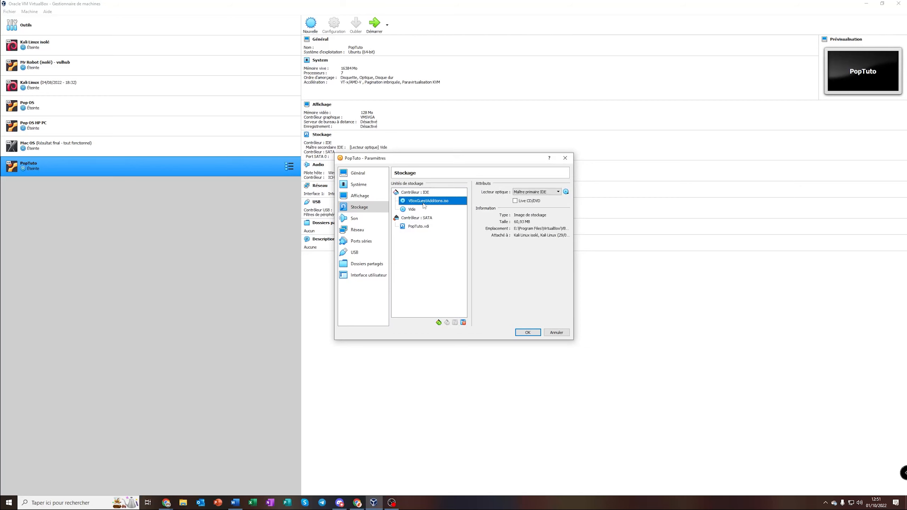
{"action": "left_click", "coordinate": [410, 210]}
{"action": "left_click", "coordinate": [463, 323]}
{"action": "left_click", "coordinate": [528, 333]}
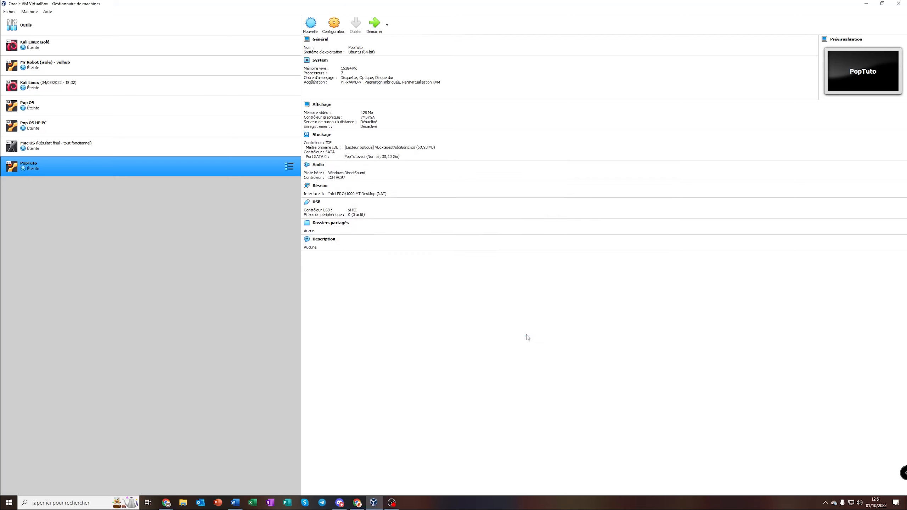
Start the PopTuto machine, open the VBox_GAs_6.1.38 disc, and keep a single file window moved toward the middle of the desktop.
{"action": "left_click", "coordinate": [373, 32]}
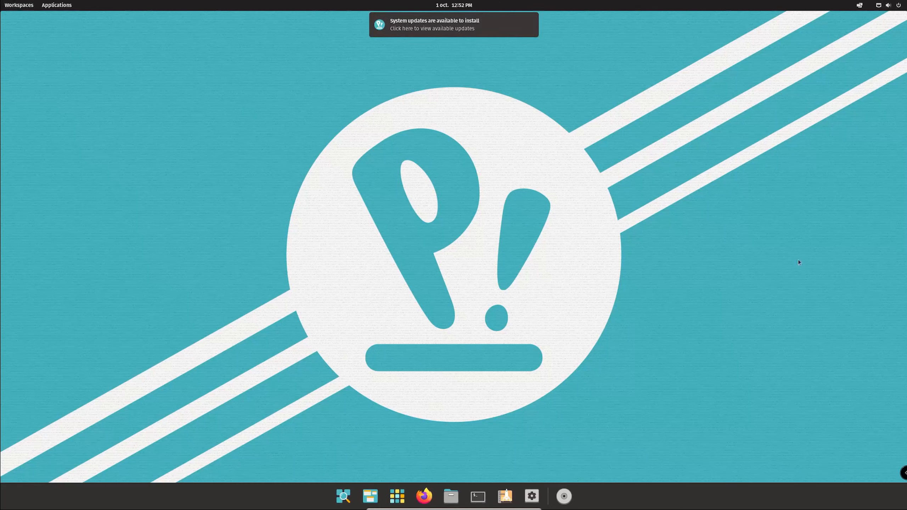
{"action": "double_click", "coordinate": [563, 493]}
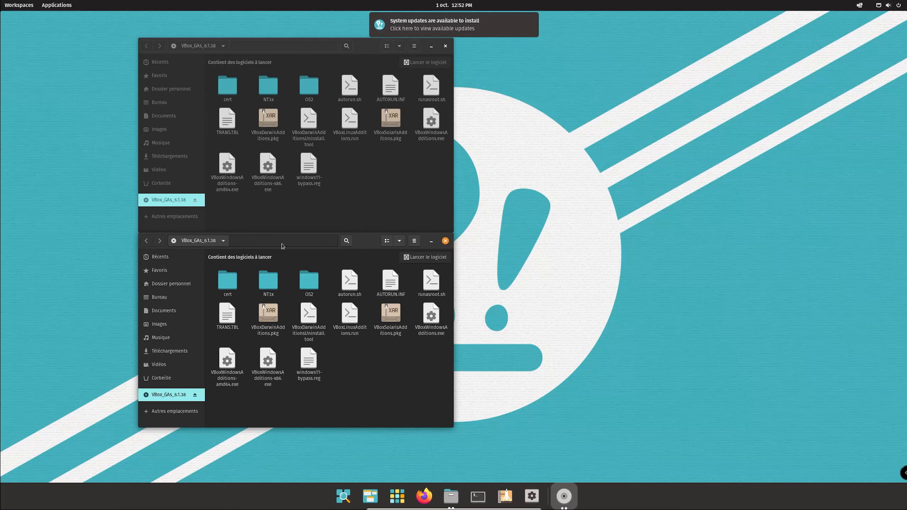
{"action": "left_click", "coordinate": [374, 50]}
{"action": "left_click_drag", "start_coordinate": [374, 49], "coordinate": [701, 85]}
{"action": "left_click", "coordinate": [772, 82]}
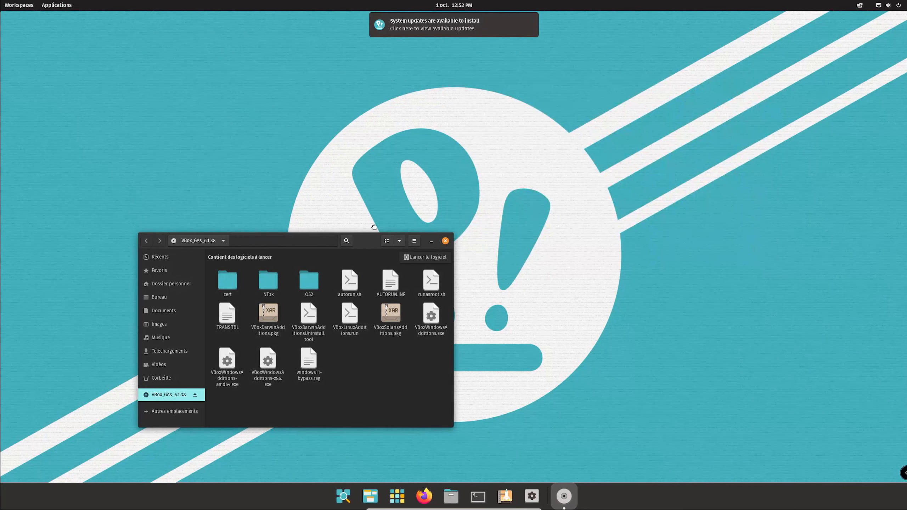
{"action": "left_click_drag", "start_coordinate": [368, 243], "coordinate": [554, 116]}
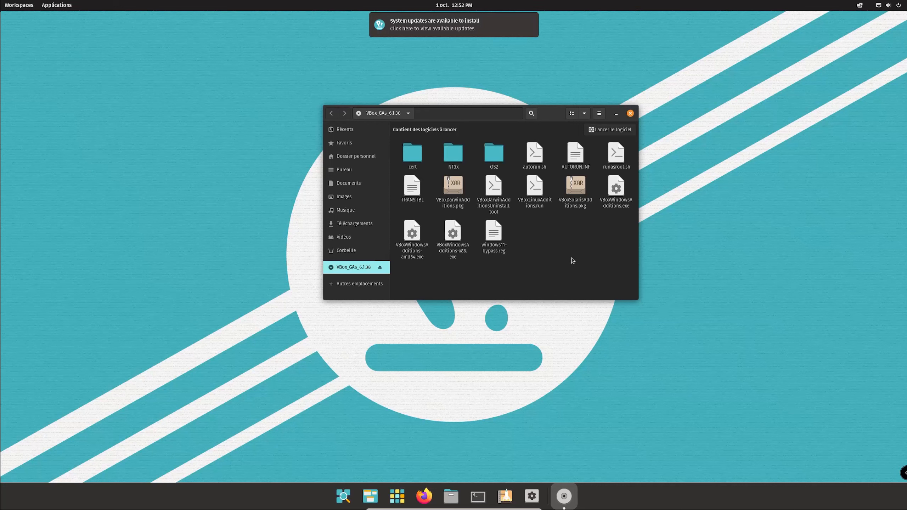
Try to open VBoxWindowsAdditions-amd64.exe from the Guest Additions disc, and close the archive manager.
{"action": "double_click", "coordinate": [412, 230]}
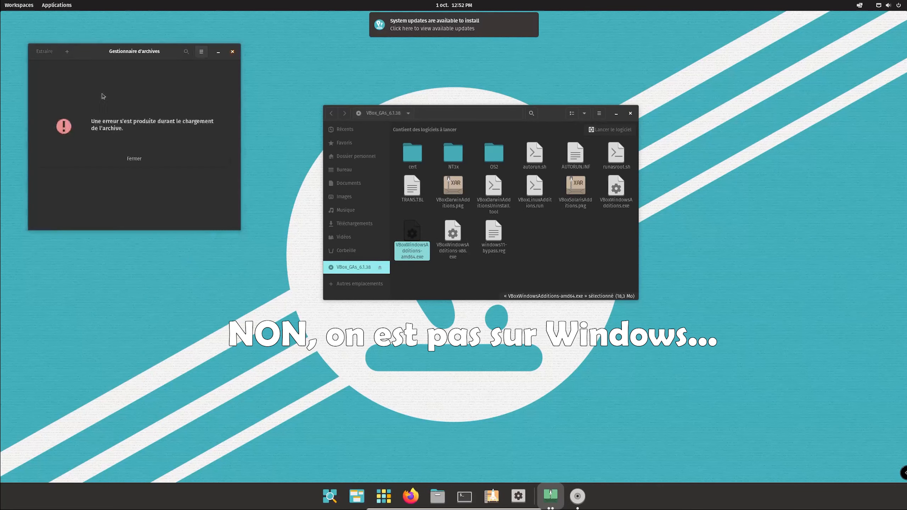
{"action": "left_click", "coordinate": [147, 164]}
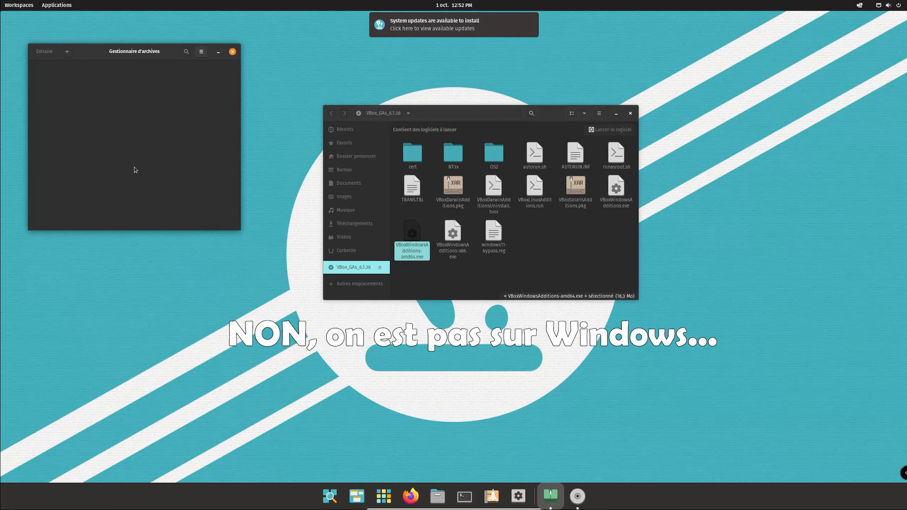
{"action": "left_click", "coordinate": [232, 52]}
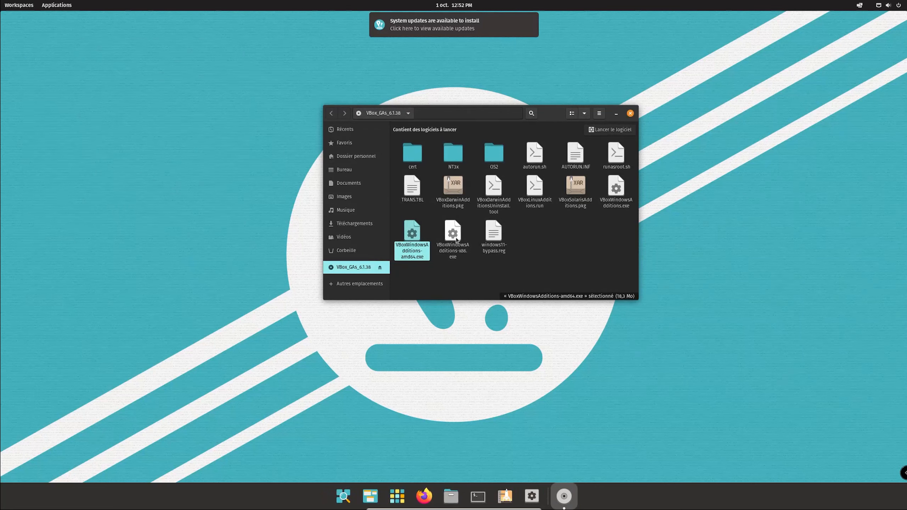
{"action": "left_click", "coordinate": [453, 189]}
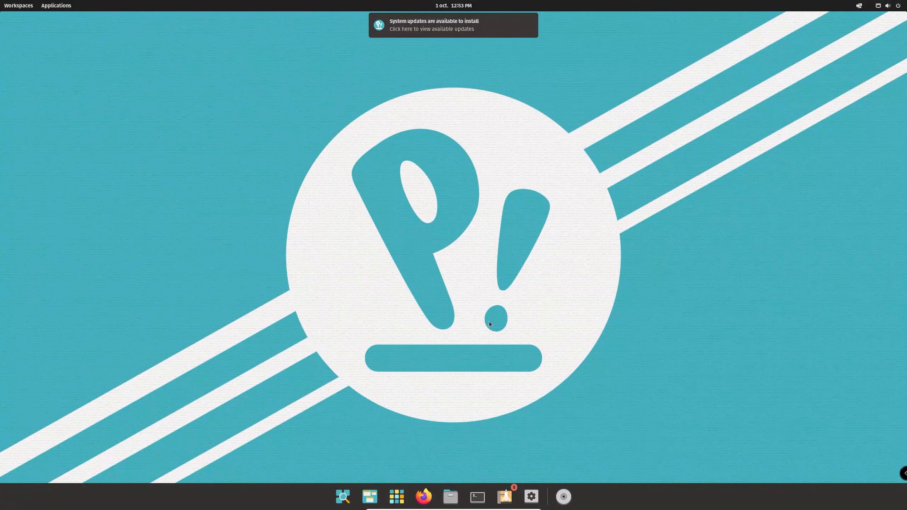
Reopen the VBox_GAs_6.1.38 disc and open VBoxLinuxAdditions.run, waiting until it has fully loaded in the text editor.
{"action": "left_click", "coordinate": [563, 497]}
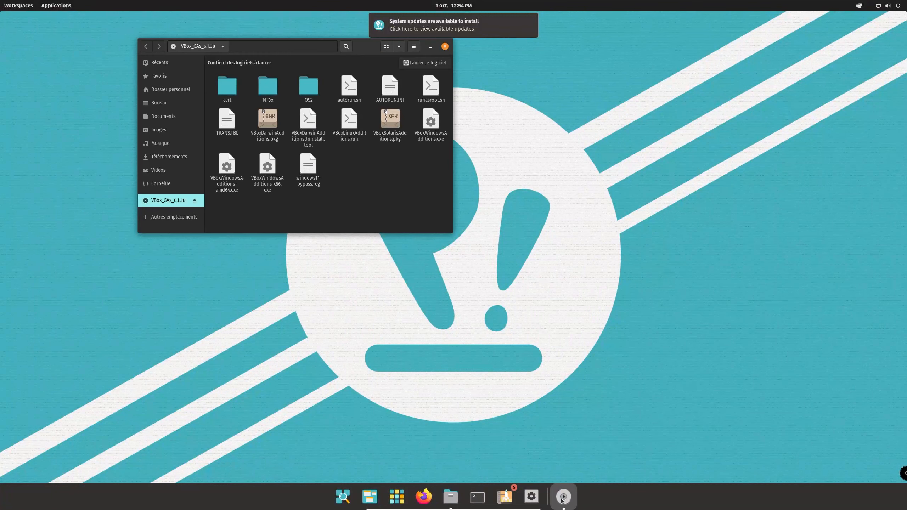
{"action": "left_click_drag", "start_coordinate": [363, 45], "coordinate": [507, 76]}
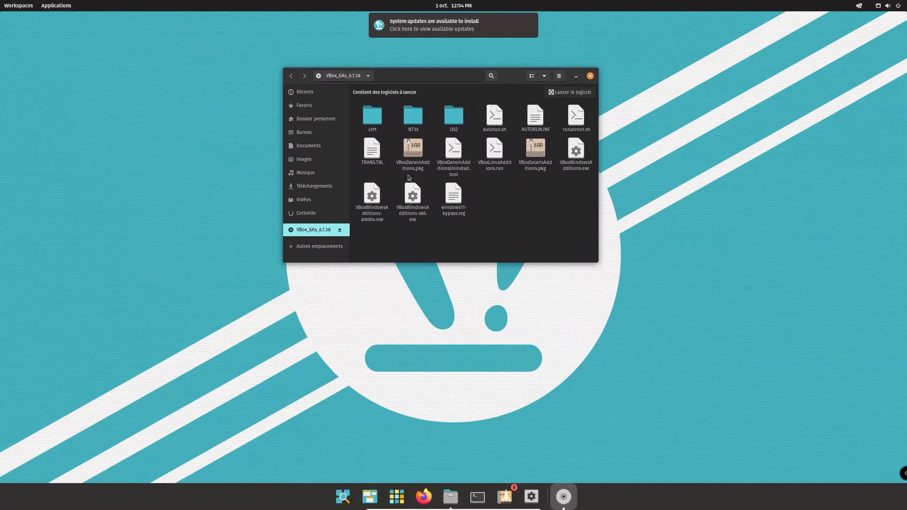
{"action": "left_click", "coordinate": [409, 176]}
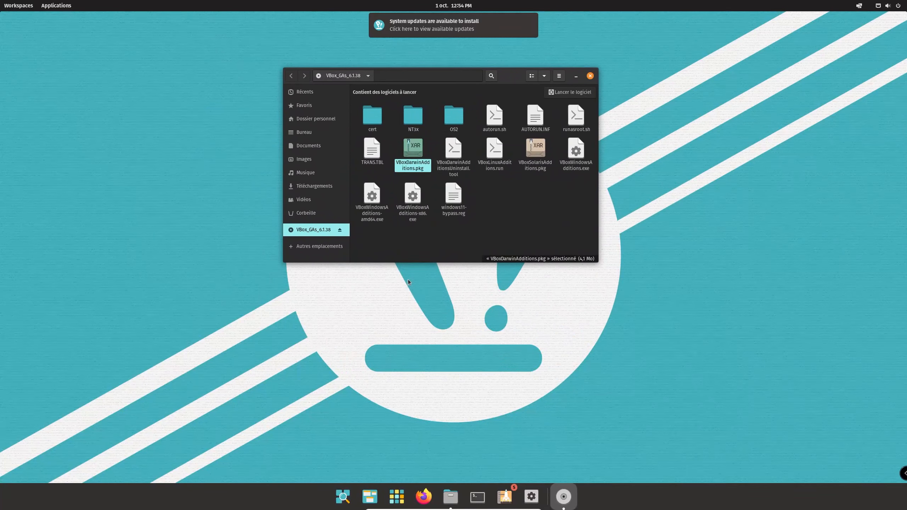
{"action": "left_click", "coordinate": [496, 154]}
{"action": "double_click", "coordinate": [494, 153]}
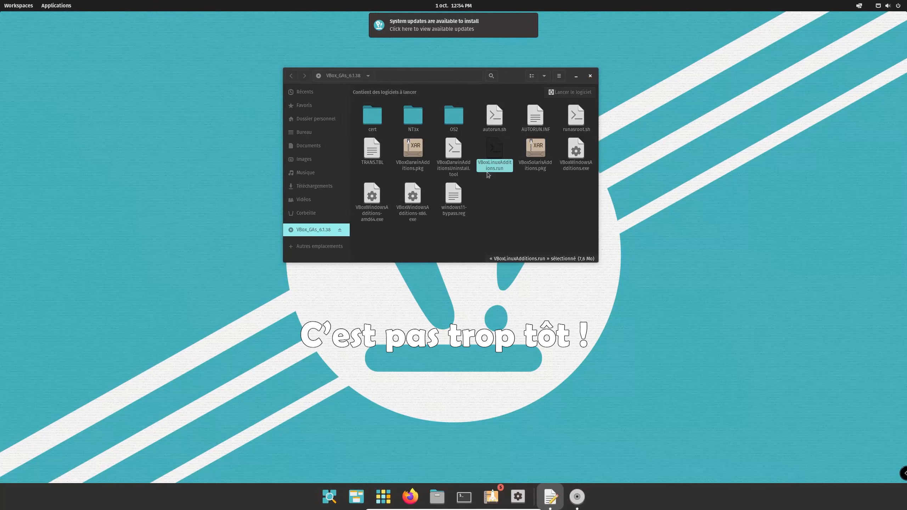
{"action": "left_click", "coordinate": [300, 289]}
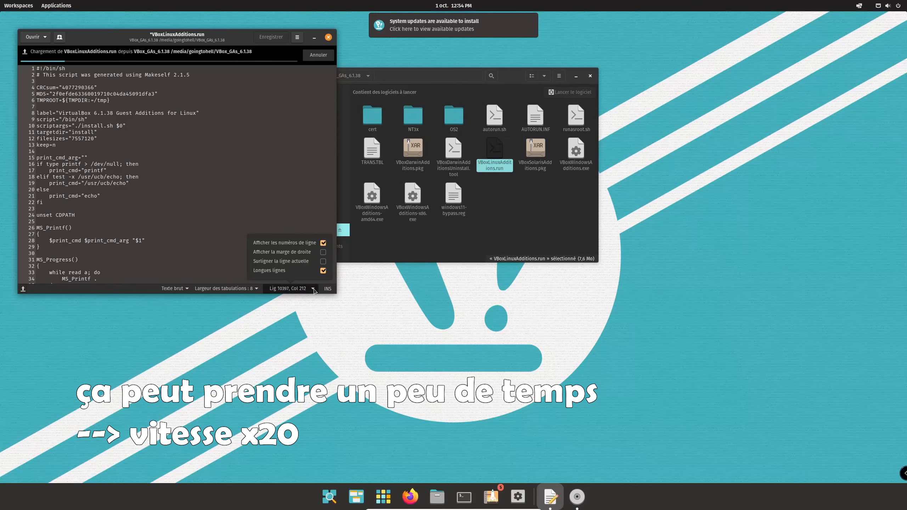
{"action": "left_click", "coordinate": [76, 68]}
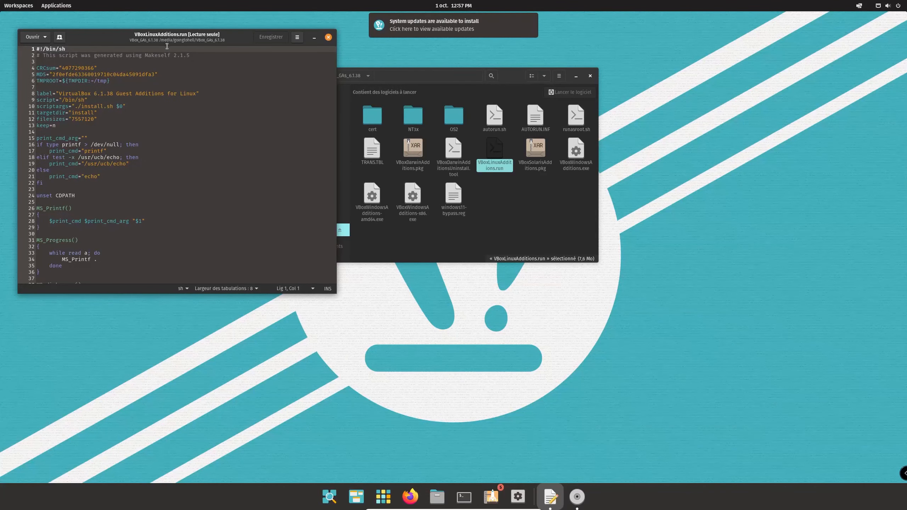
Close the VBoxLinuxAdditions.run editor and the disc's file window, and eject the Guest Additions disc.
{"action": "left_click_drag", "start_coordinate": [145, 41], "coordinate": [251, 73]}
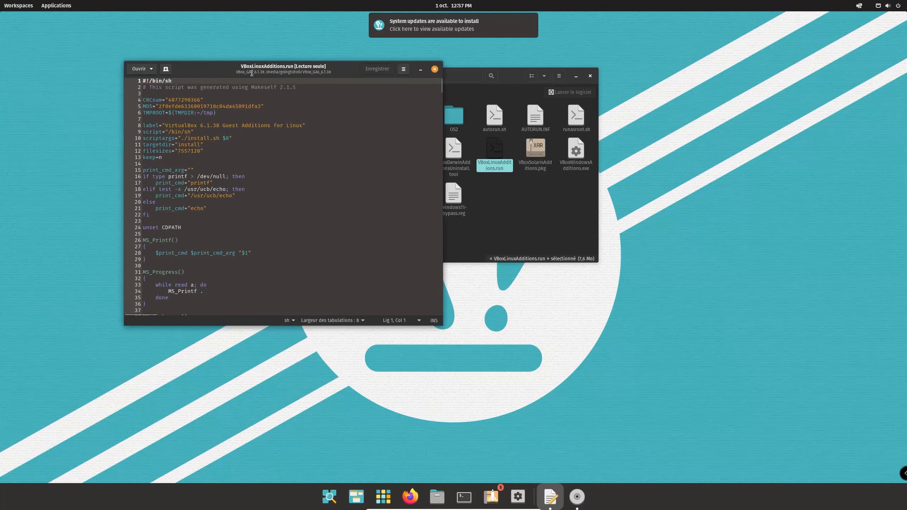
{"action": "left_click", "coordinate": [435, 70]}
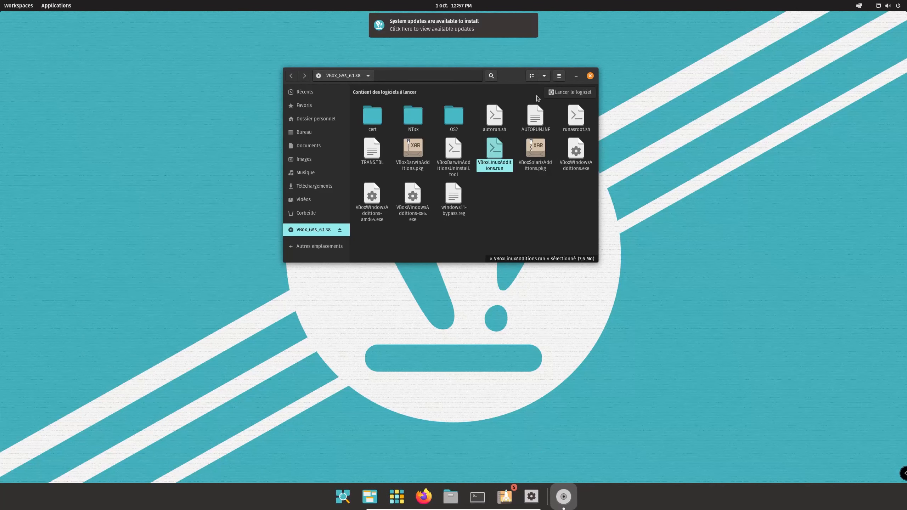
{"action": "left_click", "coordinate": [590, 75]}
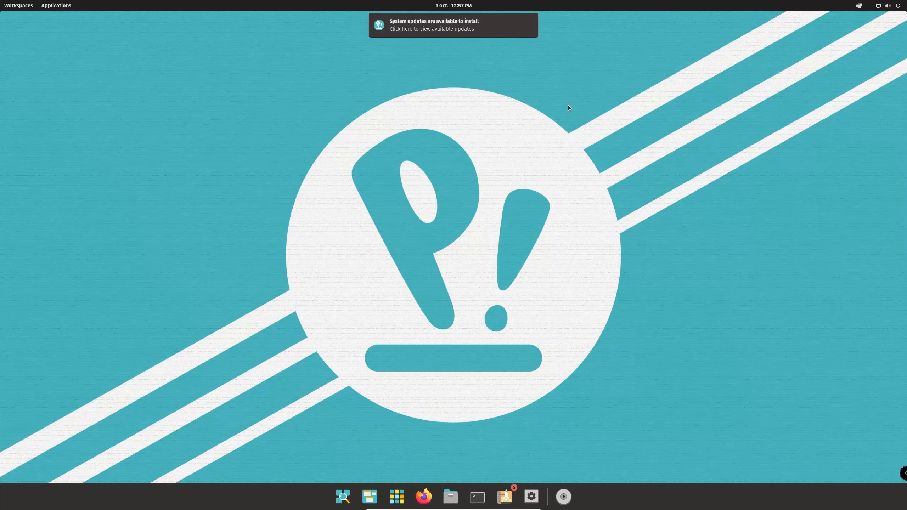
{"action": "right_click", "coordinate": [568, 487]}
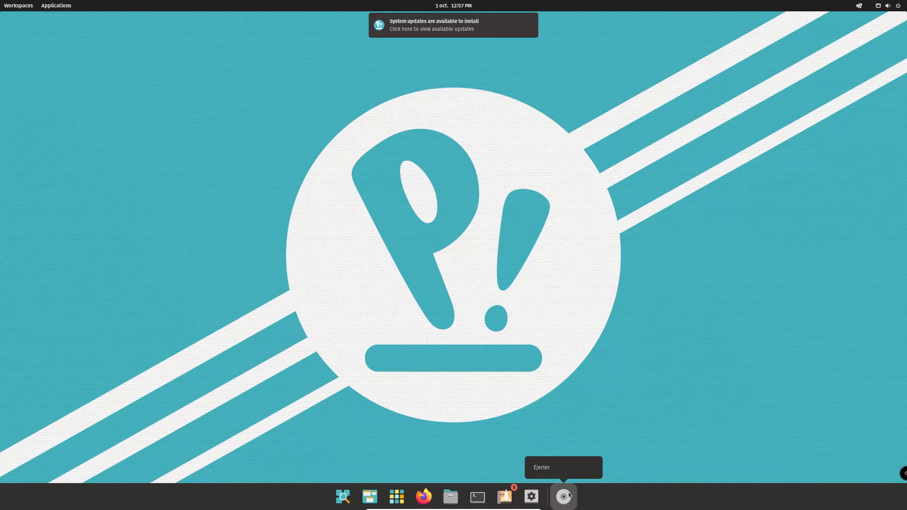
{"action": "left_click", "coordinate": [551, 469]}
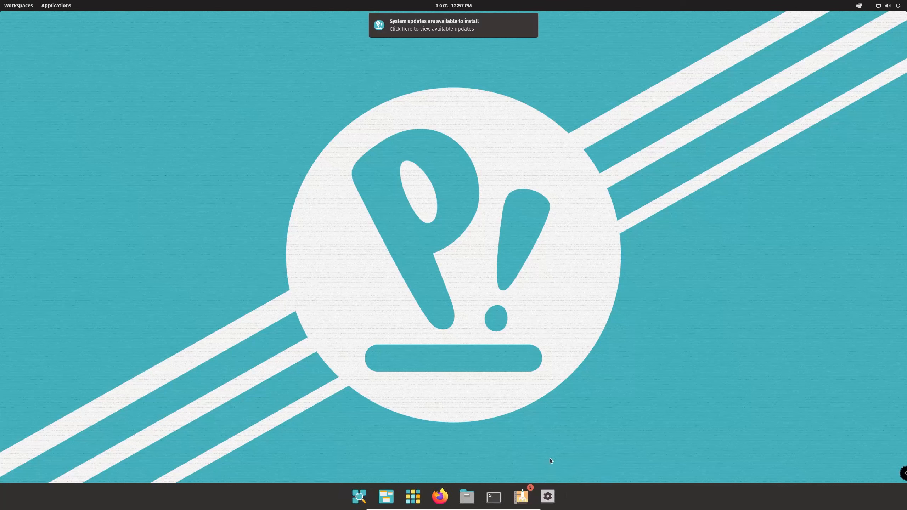